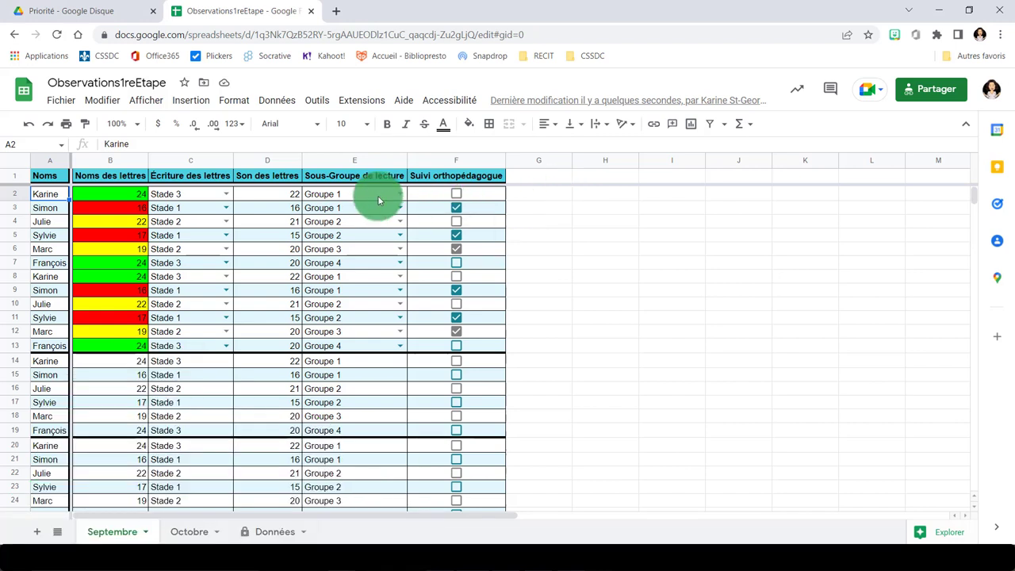
- Post the comment 'Belle tenue du crayon!' on cell C2 (Stade 3)
click(184, 196)
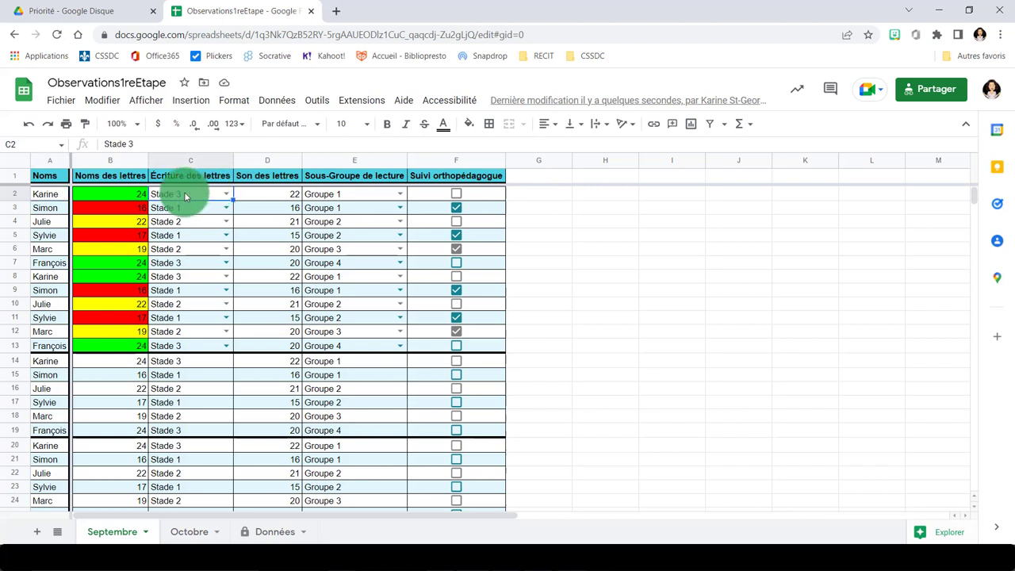
right_click(184, 197)
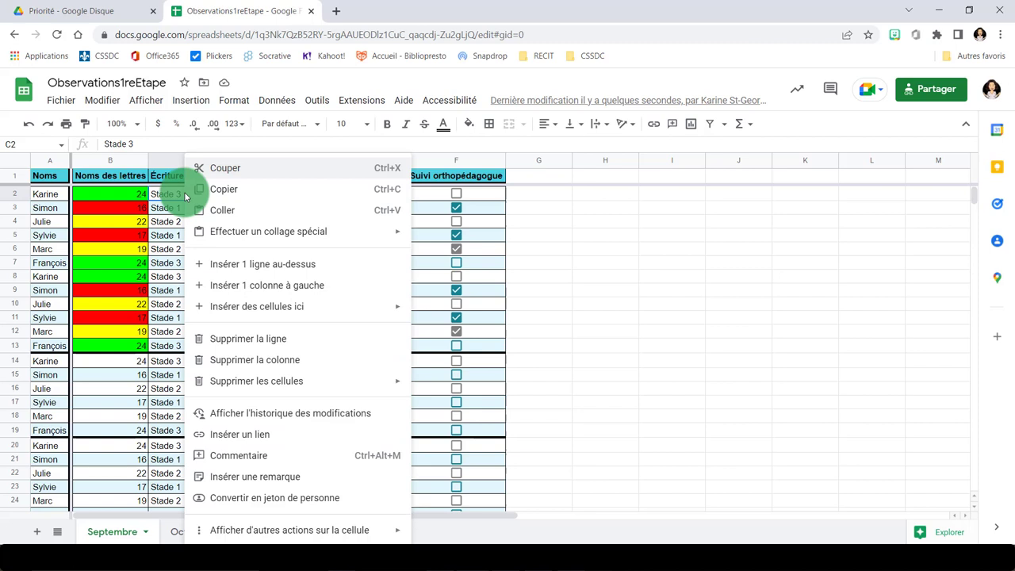
click(288, 457)
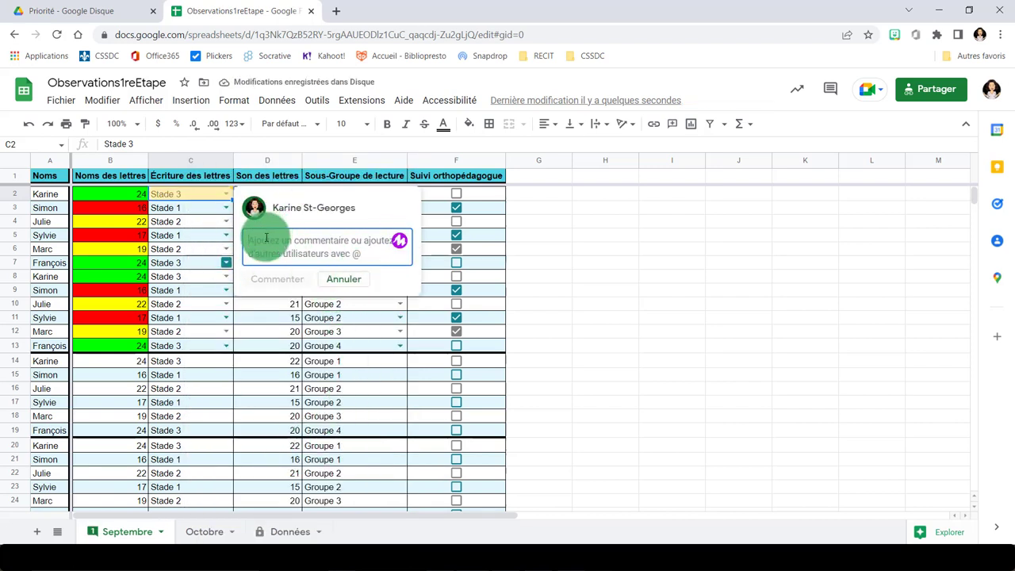
text(Belle tenue du crayon!)
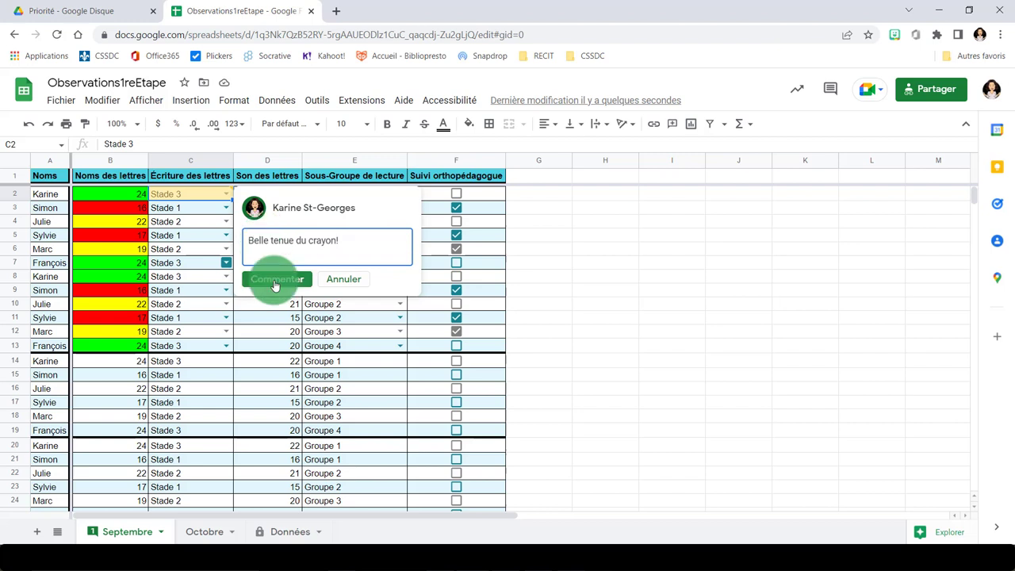
click(277, 278)
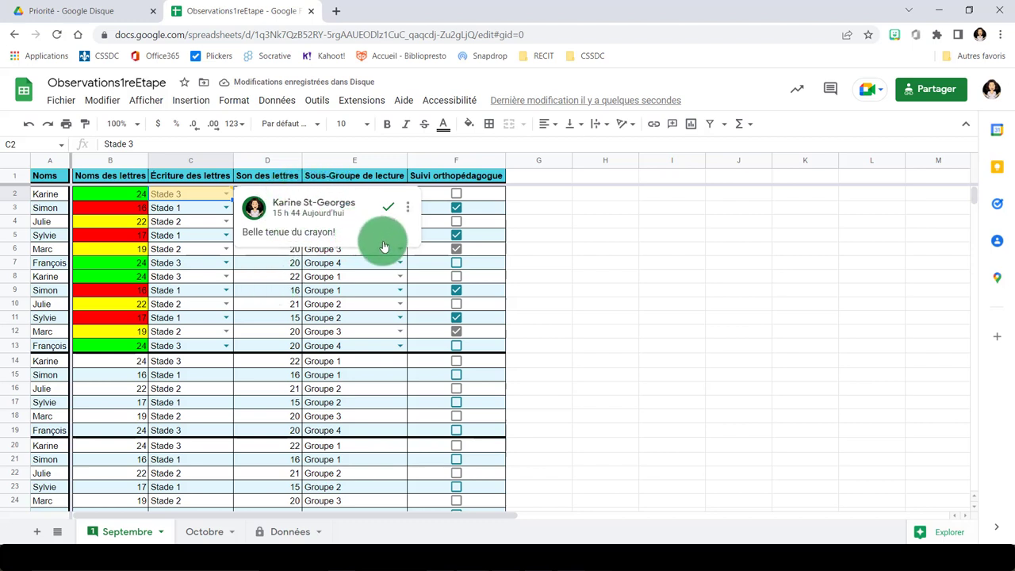
click(632, 254)
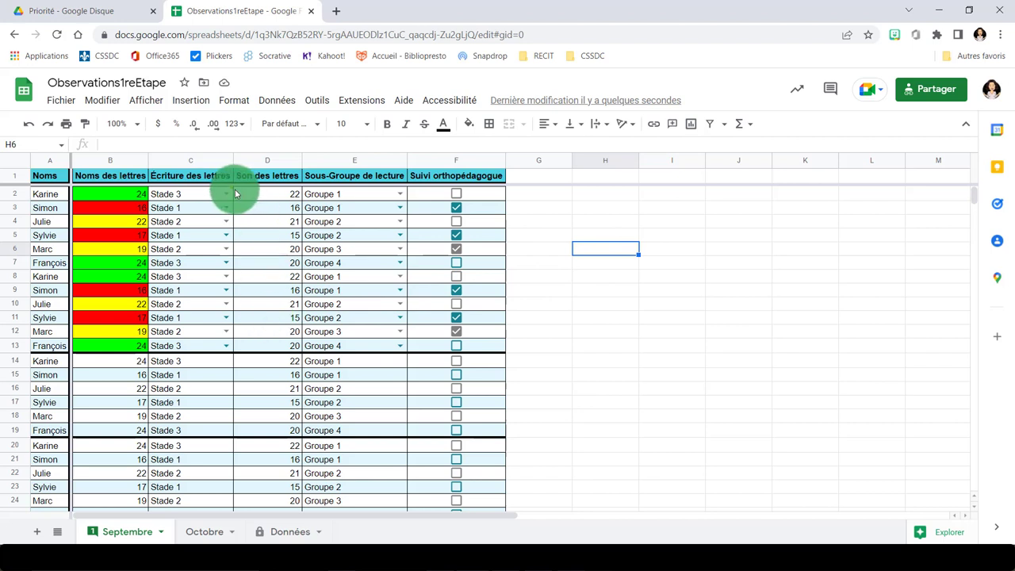
- Draft a C3 comment reading 'Vérifier la tenue du crayon' followed by @ to mention someone
mouse_move(233, 188)
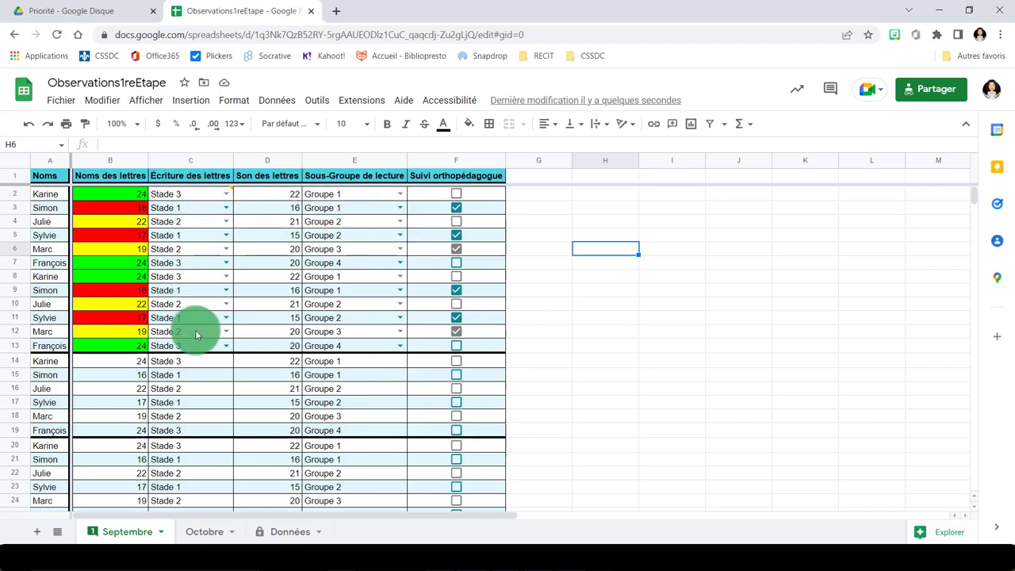
click(205, 211)
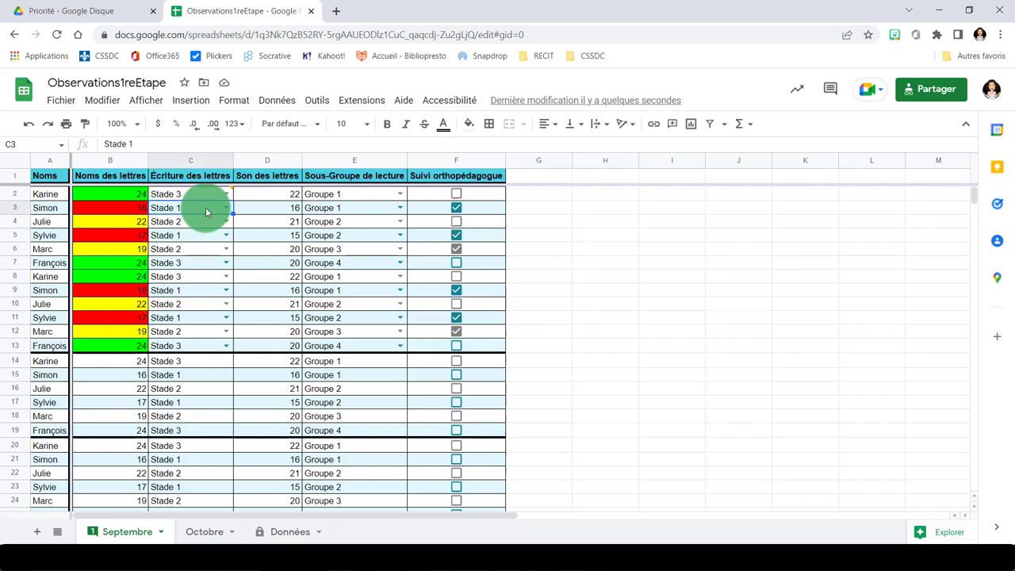
key(ctrl+alt+m)
text(Vérifier)
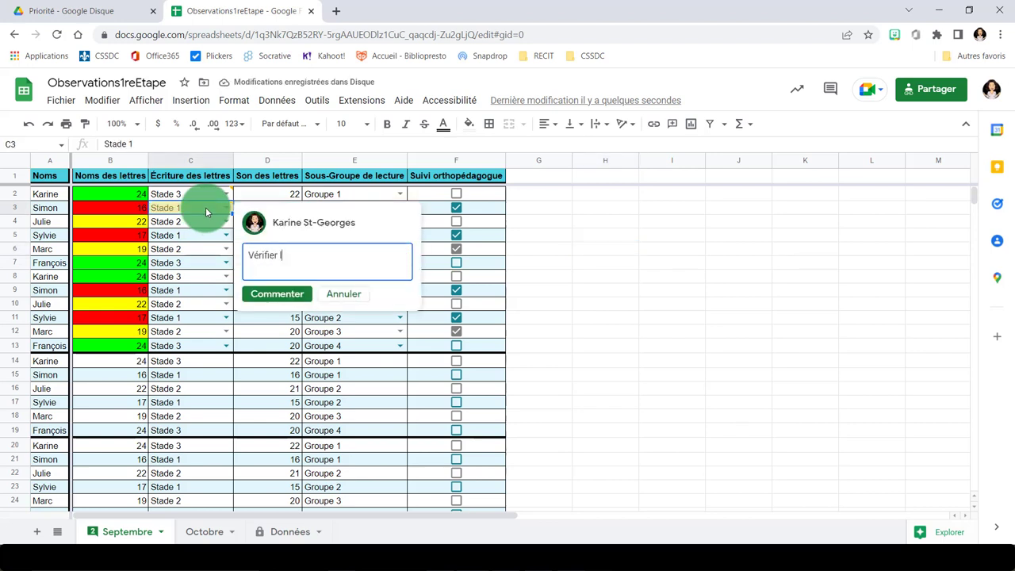
text( la tenue du crayon)
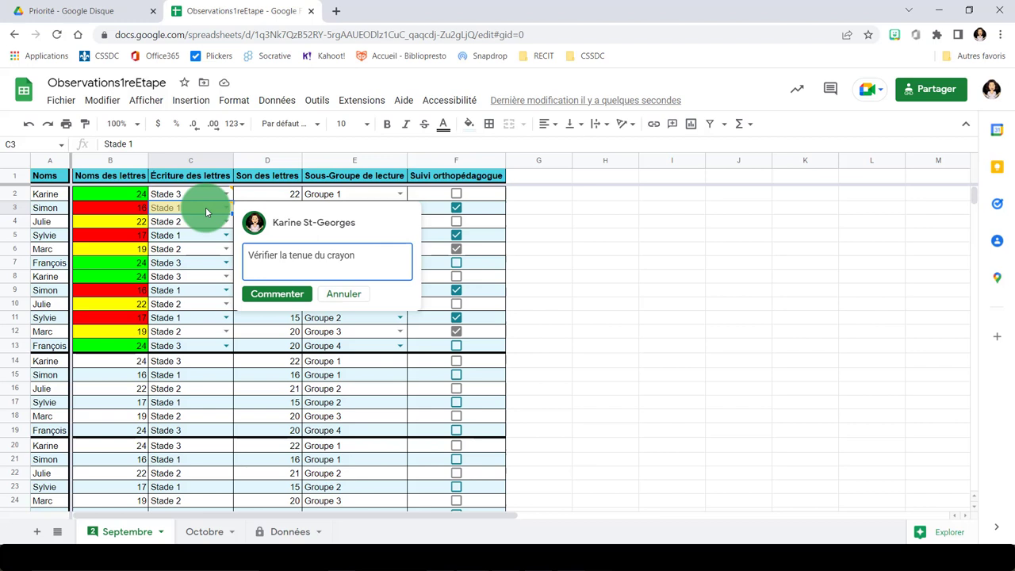
text(@)
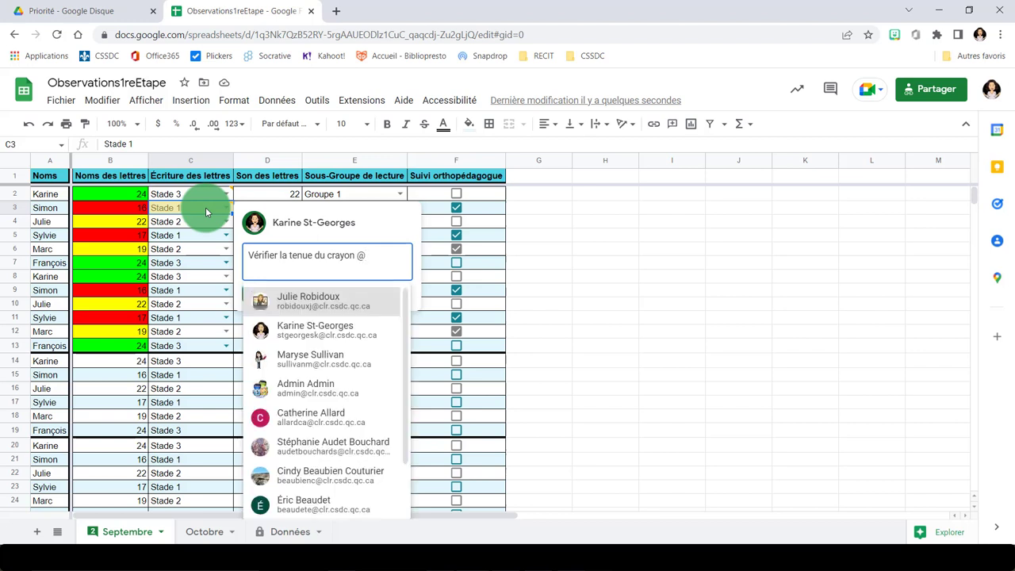
- Mention the colleague in the C3 comment and post it as a task assigned to them
click(287, 310)
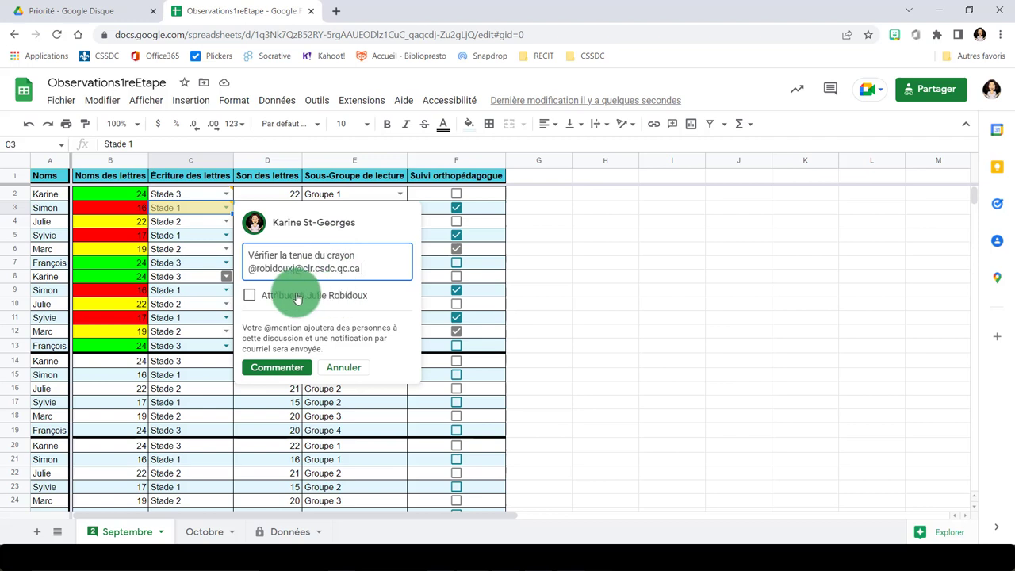
click(249, 295)
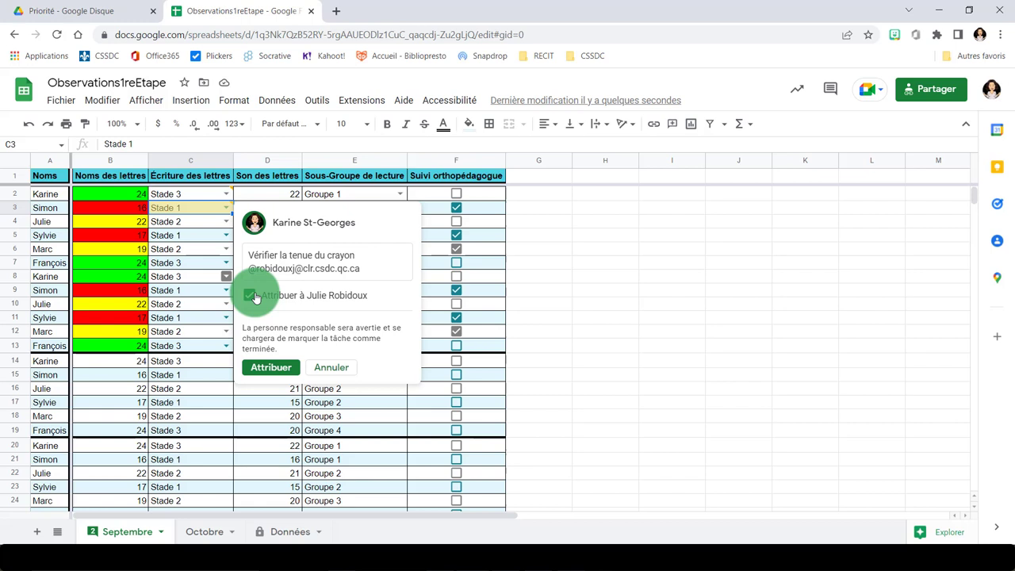
click(267, 374)
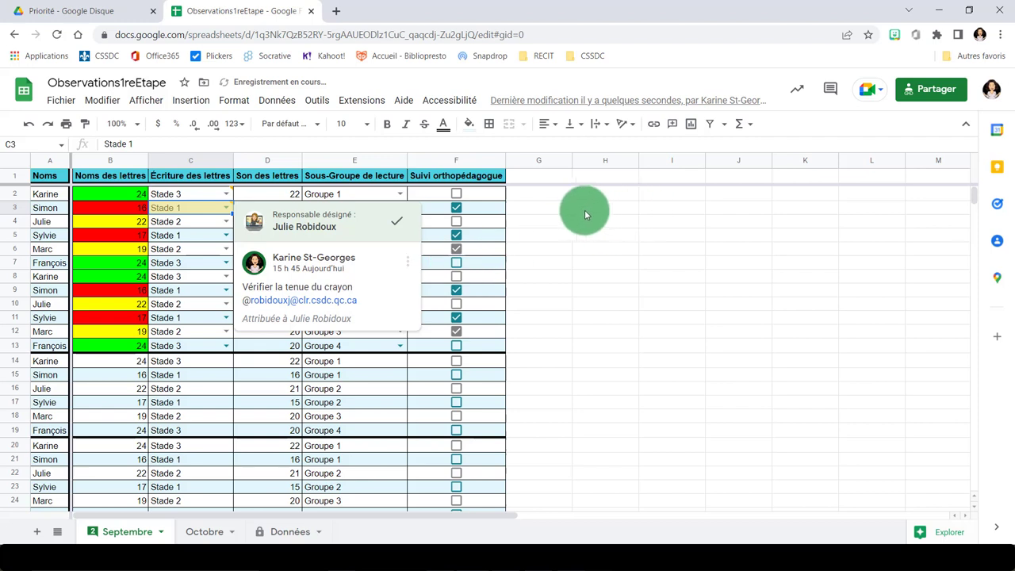
click(584, 209)
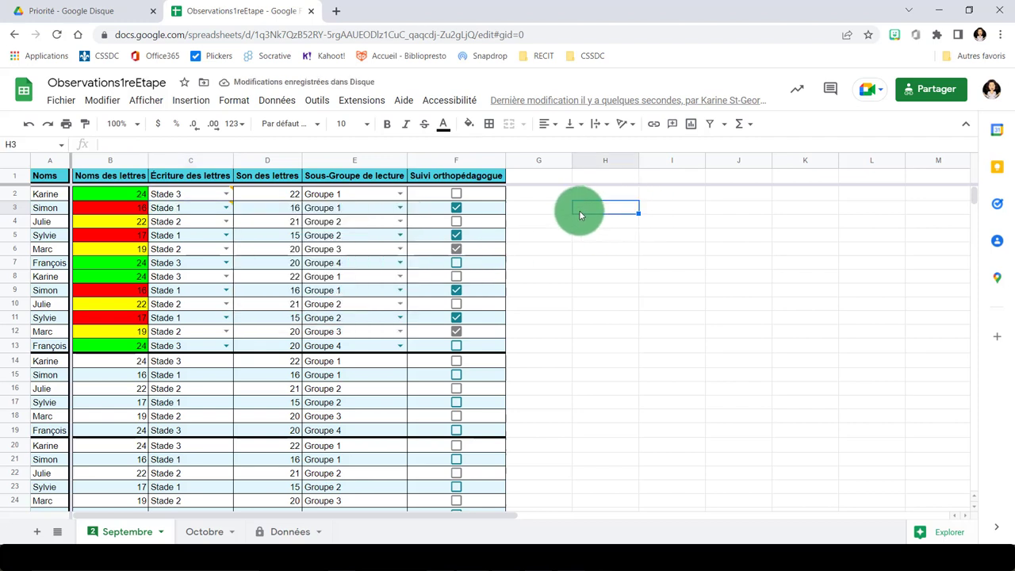
- Reply 'Écris de la main gauche' in the assigned C3 comment thread
click(832, 93)
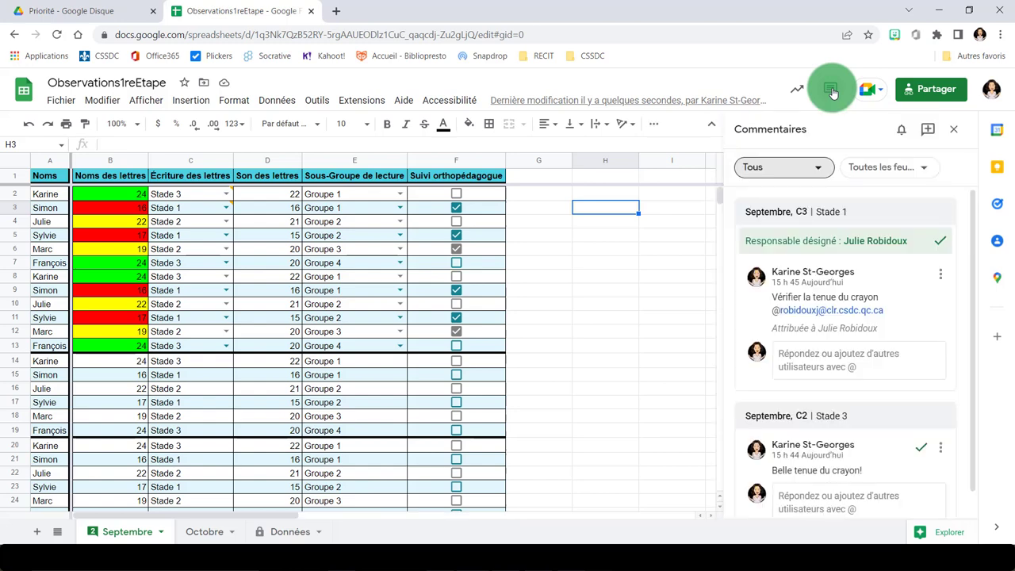
click(824, 292)
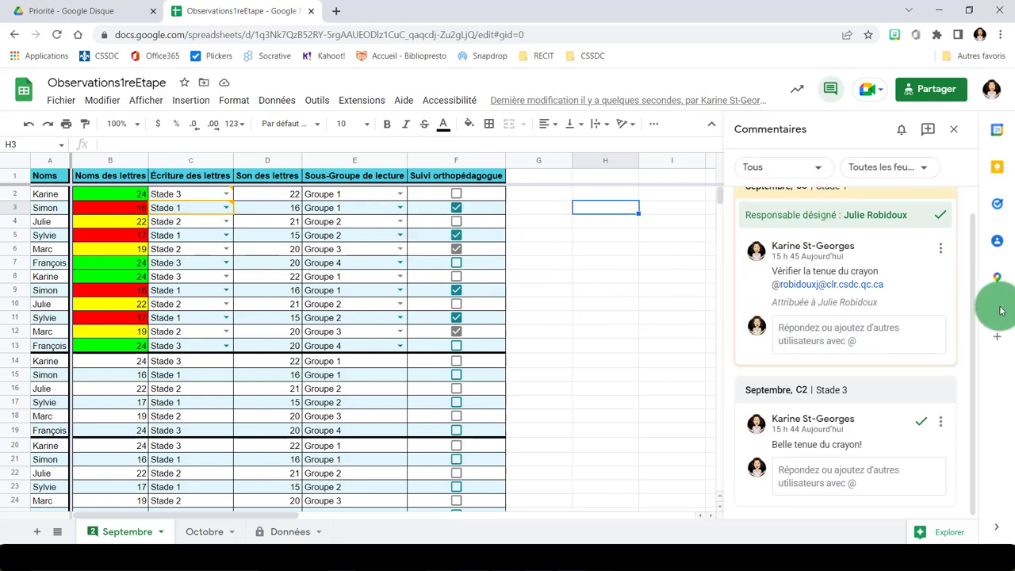
click(810, 329)
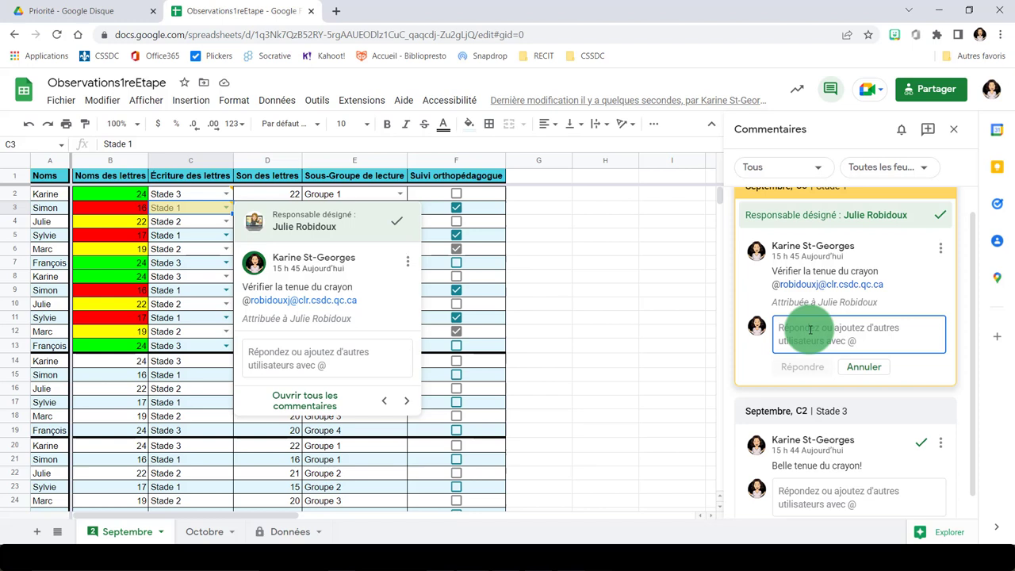
text(Écris de la ma)
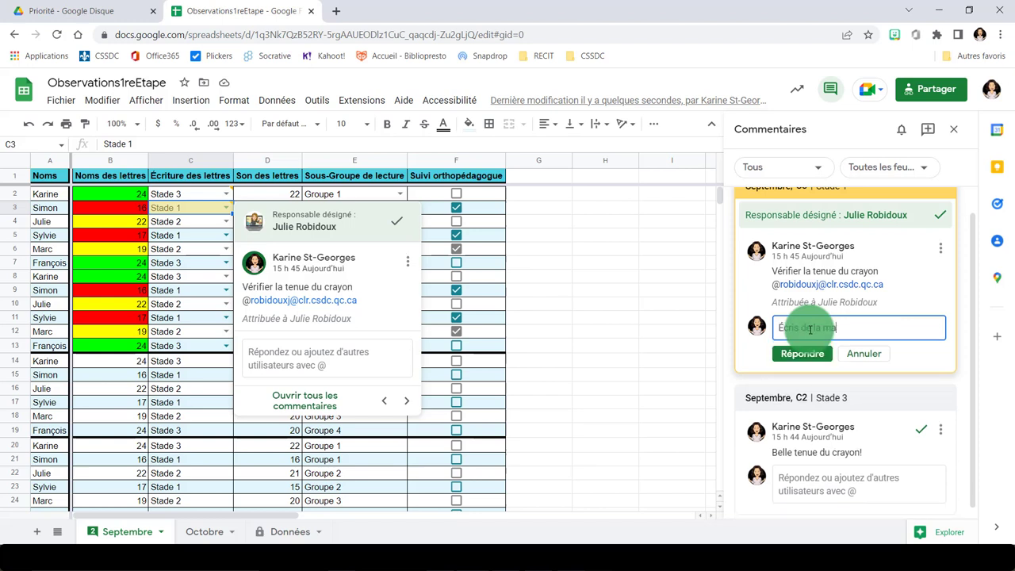
text(in gauche)
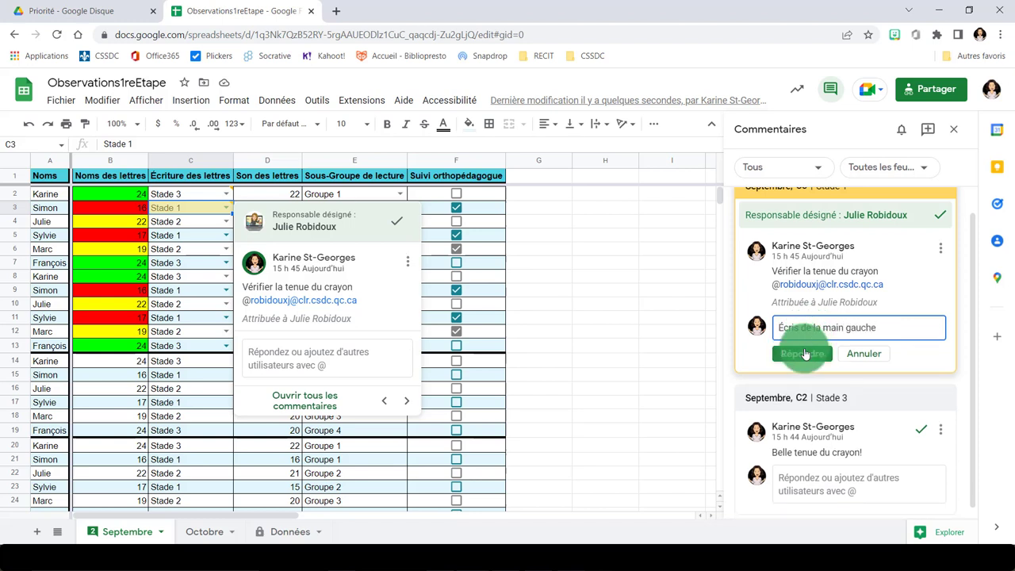
click(802, 353)
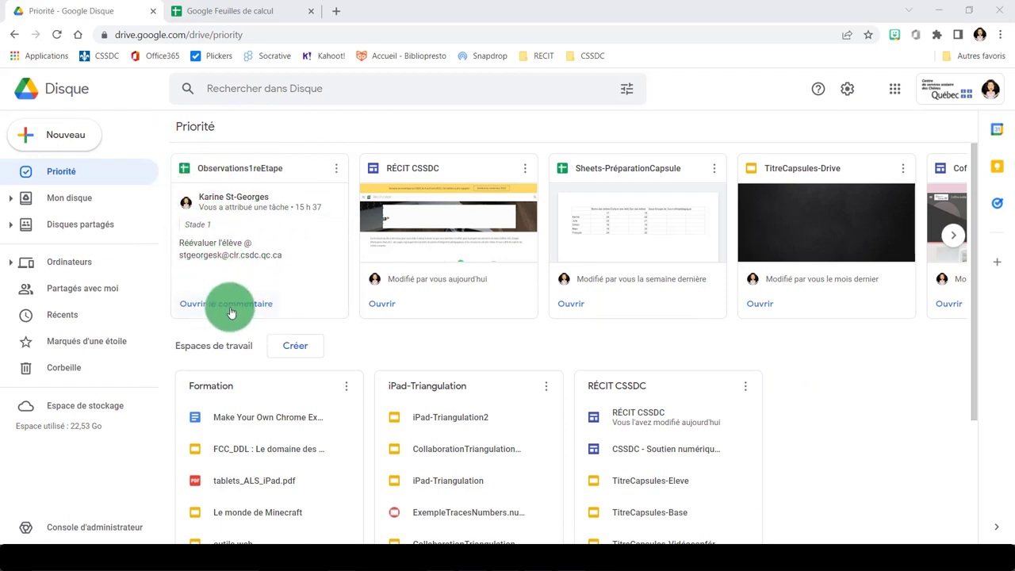
- From the Sheets home page, open Observations1reEtape at its one pending task
click(238, 13)
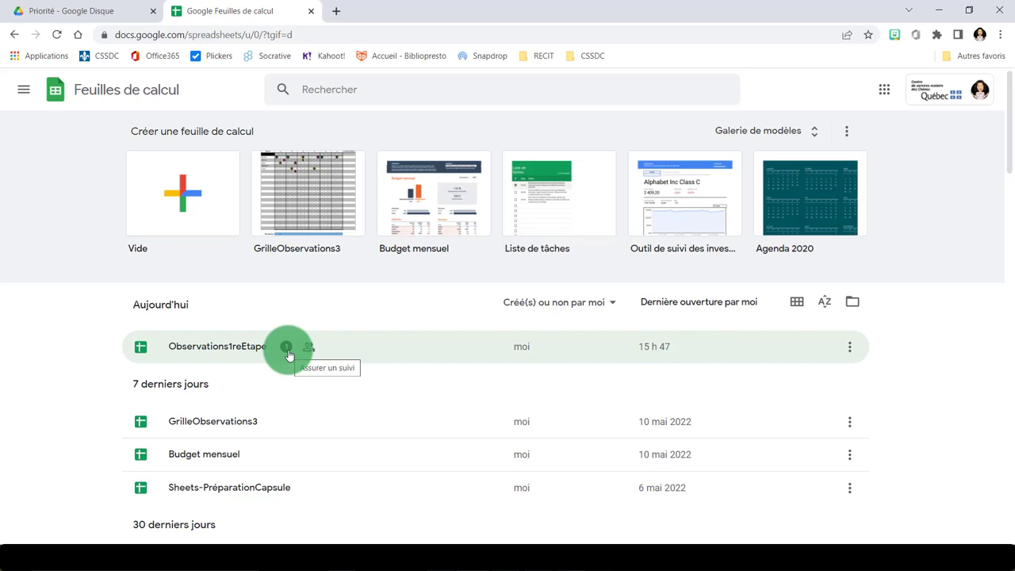
click(287, 346)
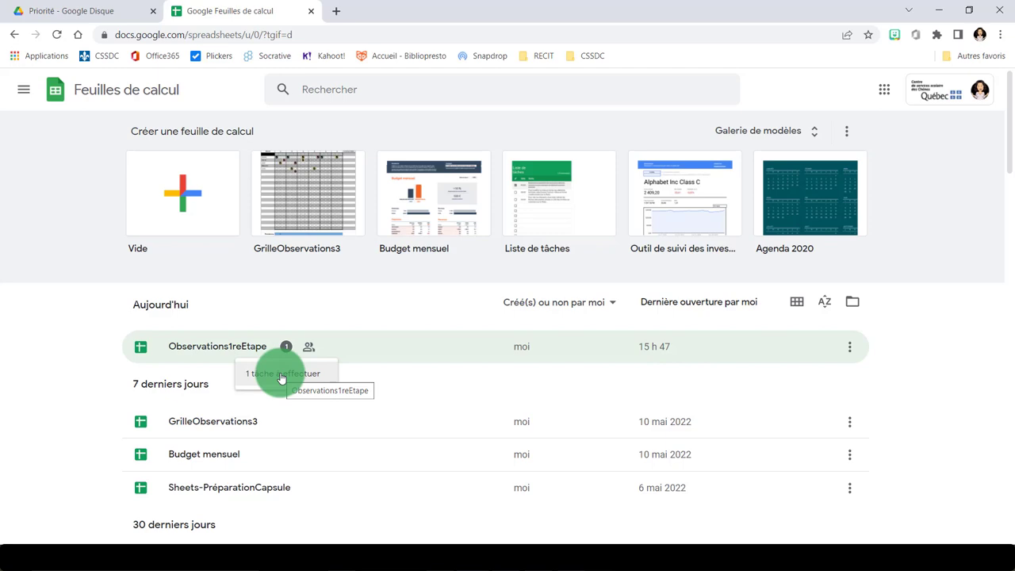
click(281, 376)
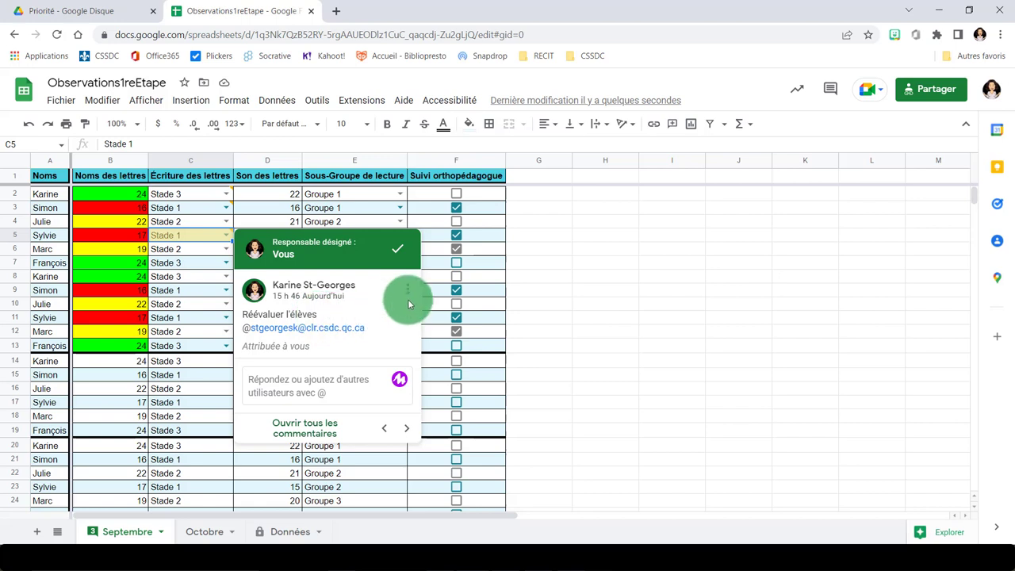
- Mark the C5 task 'Réévaluer l'élèves' as done and confirm it in the comments list
click(396, 253)
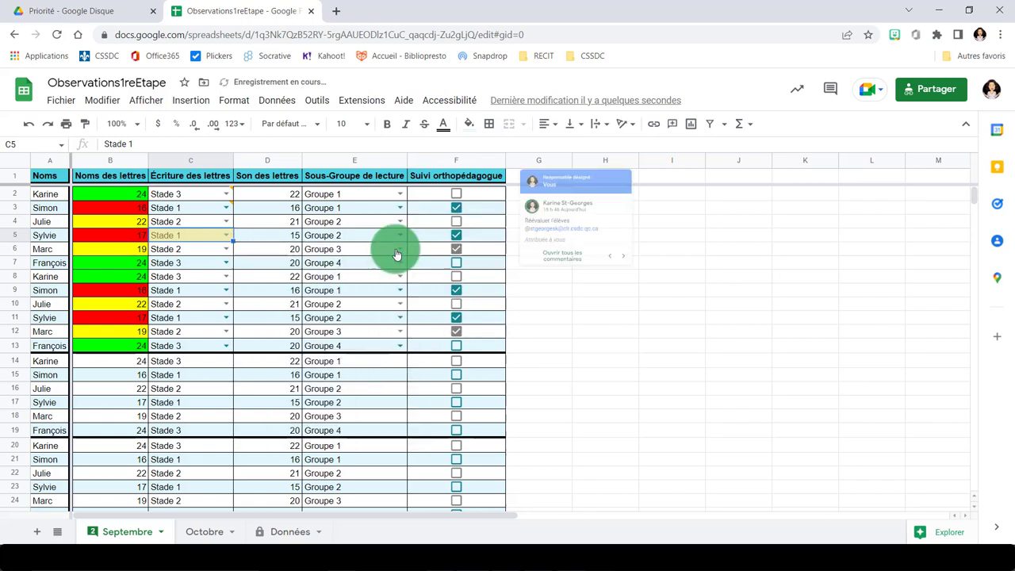
click(829, 88)
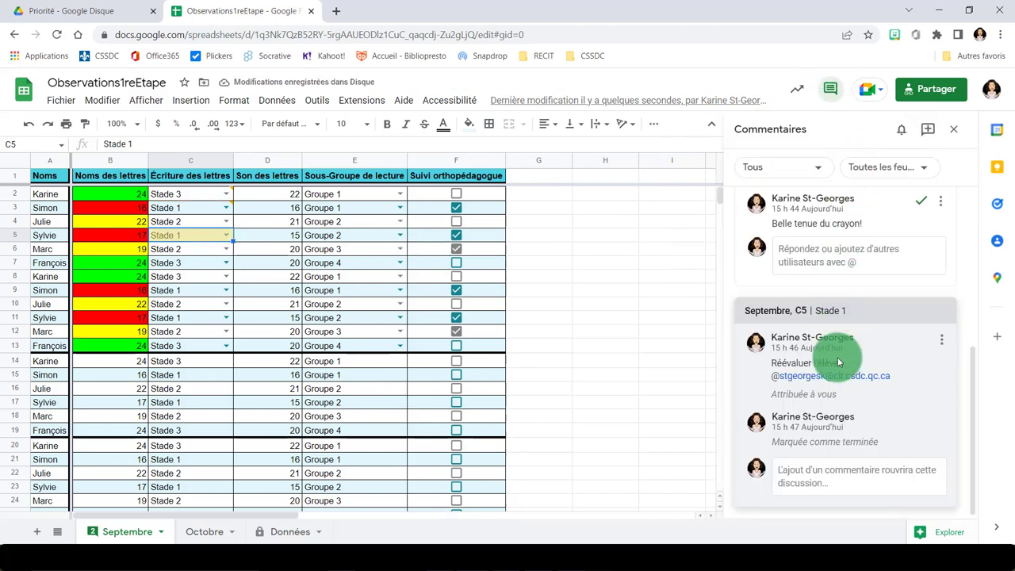